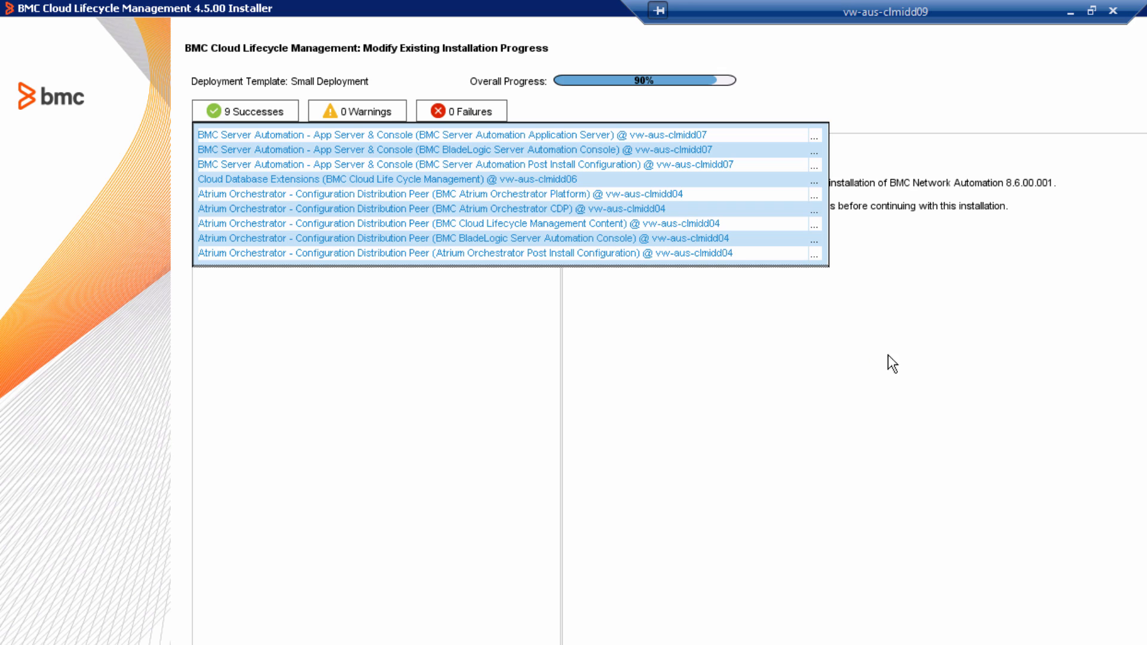
# - Enable creating the local OS user account and set its user name to bna_user
pyautogui.click(245, 111)
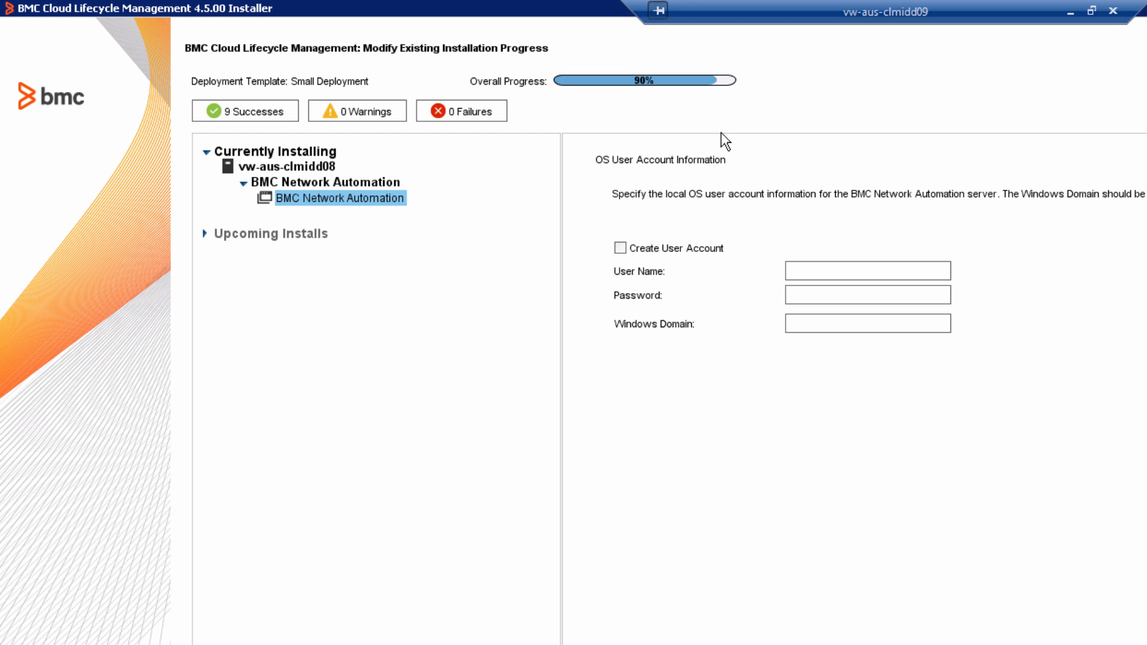
pyautogui.click(672, 246)
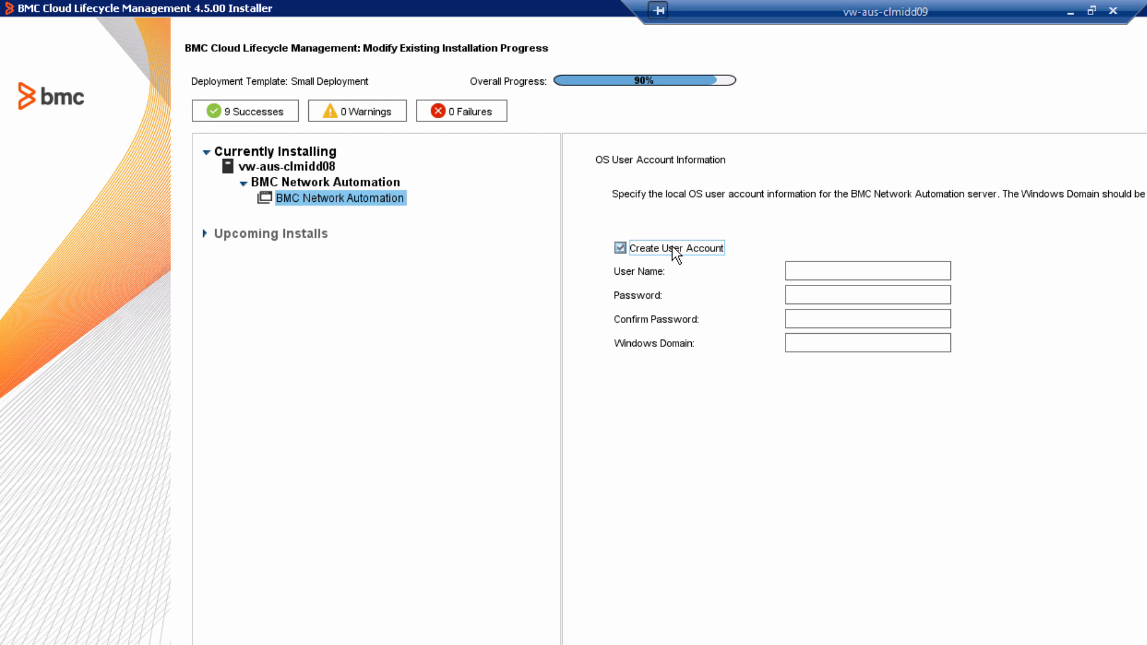
pyautogui.click(868, 273)
pyautogui.write('bna_user')
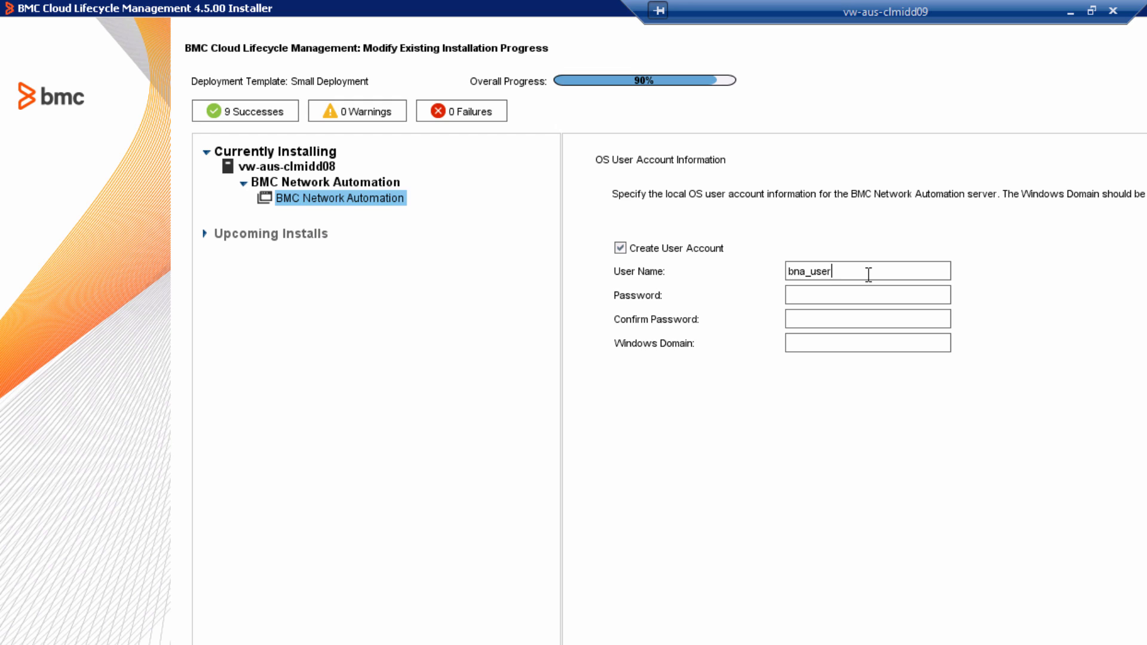
# - Enter the OS user account password and confirm it
pyautogui.click(860, 293)
pyautogui.write('•••••••')
pyautogui.press('BackSpace')
pyautogui.press('BackSpace')
pyautogui.press('BackSpace')
pyautogui.press('BackSpace')
pyautogui.press('BackSpace')
pyautogui.press('BackSpace')
pyautogui.write('•••••••')
pyautogui.click(839, 317)
pyautogui.write('•')
pyautogui.write('•••••')
pyautogui.write('vw-a')
pyautogui.write('us-clmidd')
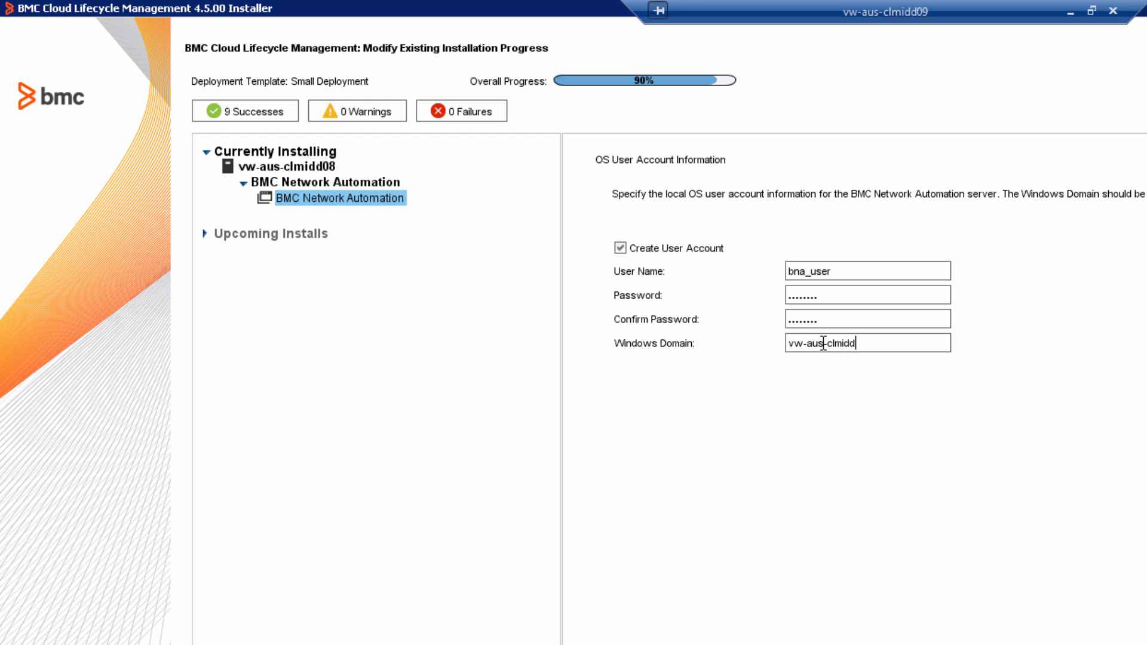
pyautogui.write('08')
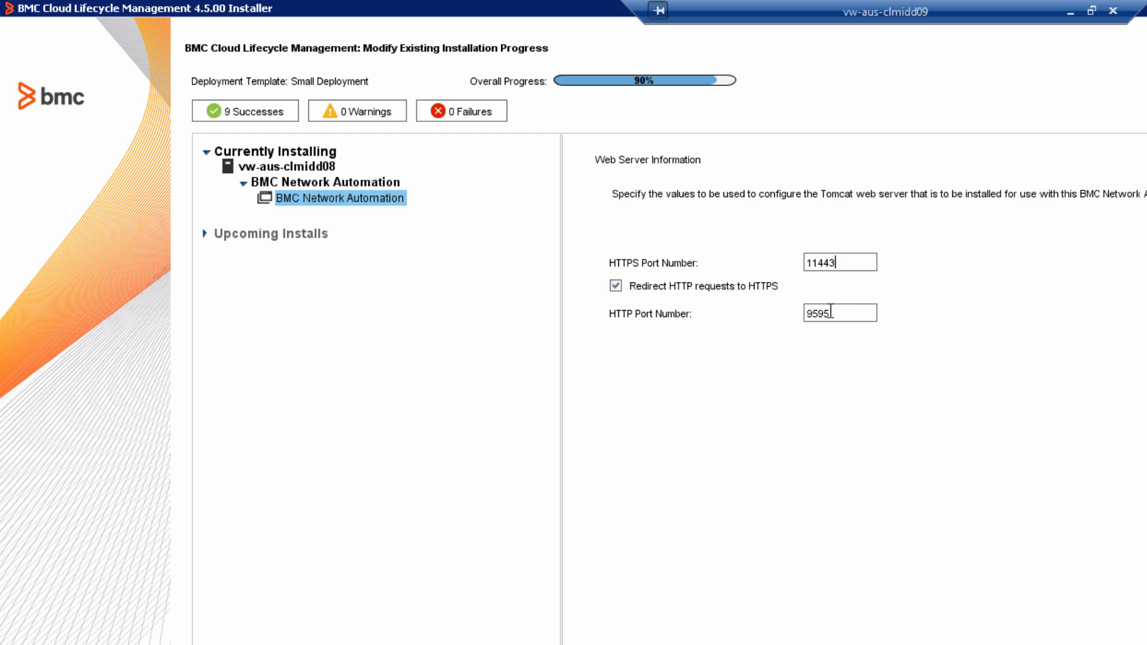
# - Toggle the option to redirect HTTP requests to HTTPS off and back on
pyautogui.click(679, 287)
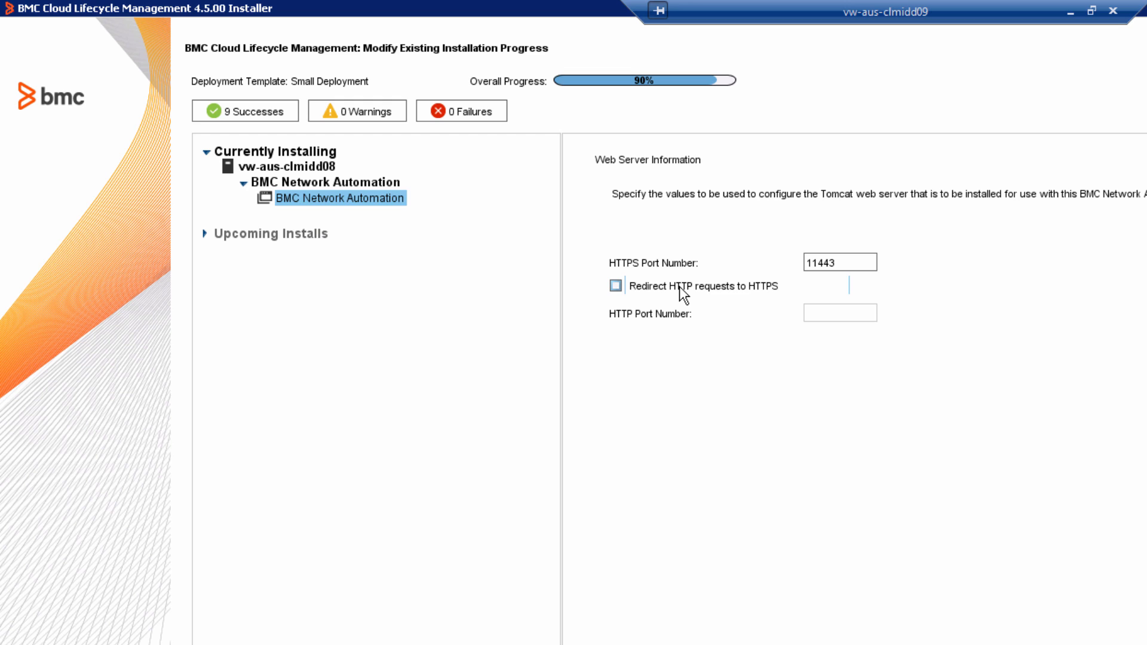
pyautogui.click(679, 285)
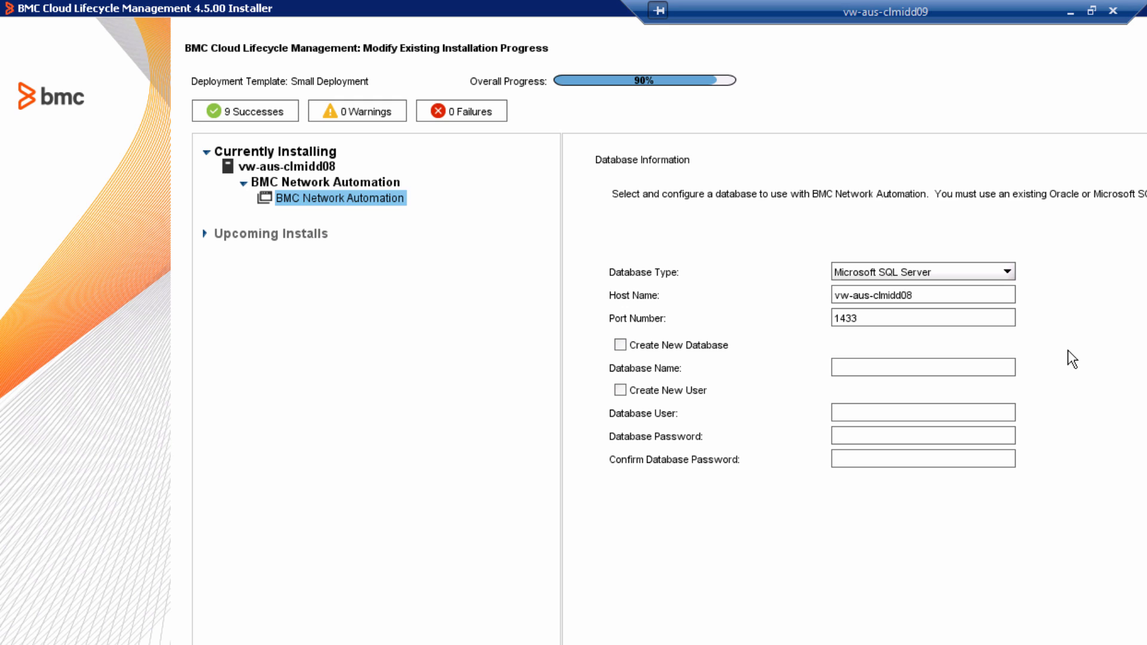
# - Enable creating a new database named bna and set the database user to sa
pyautogui.click(918, 374)
pyautogui.click(718, 349)
pyautogui.click(867, 362)
pyautogui.write('bna')
pyautogui.click(920, 412)
pyautogui.write('sa')
pyautogui.click(912, 435)
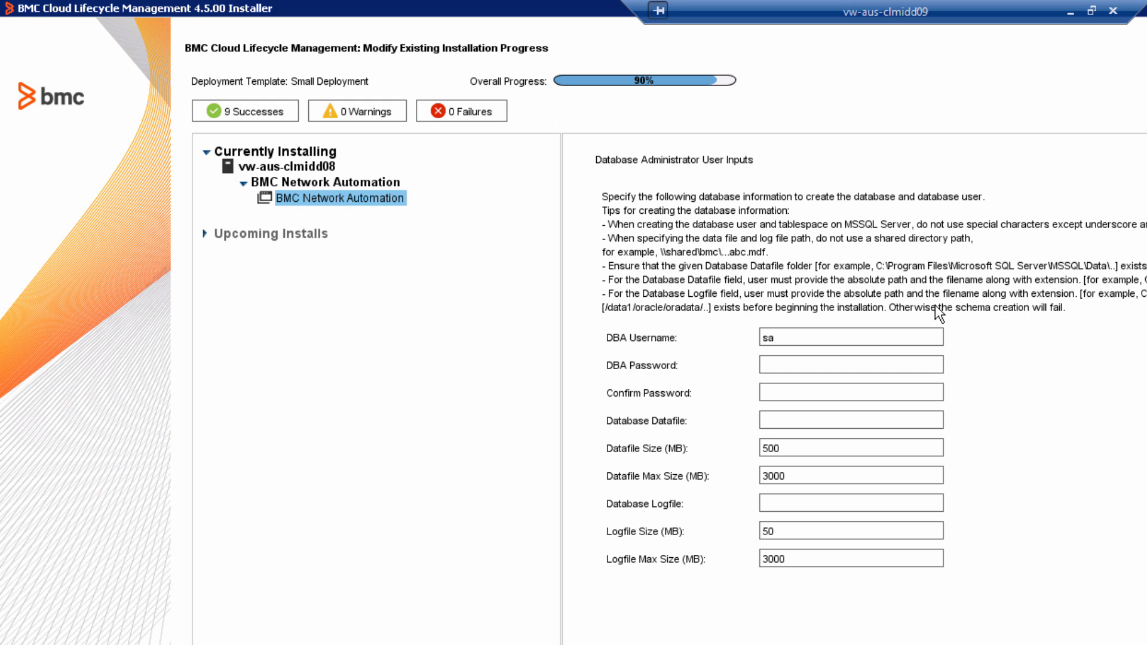
# - Enter the DBA password and confirm it
pyautogui.click(835, 367)
pyautogui.write('********')
pyautogui.click(841, 393)
pyautogui.write('********')
# - Set the database datafile to the SQL Server DATA folder path ending in BNA_data.mdf
pyautogui.click(787, 421)
pyautogui.hotkey('ctrl', 'v')
pyautogui.write('BNA_data.')
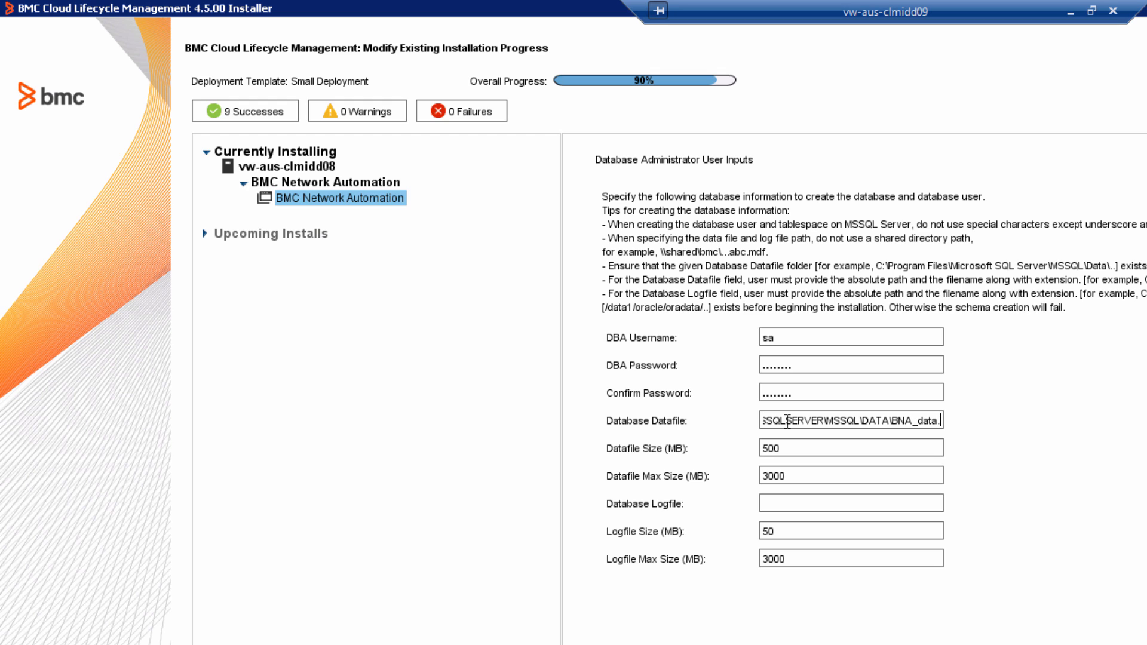
pyautogui.write('mdf')
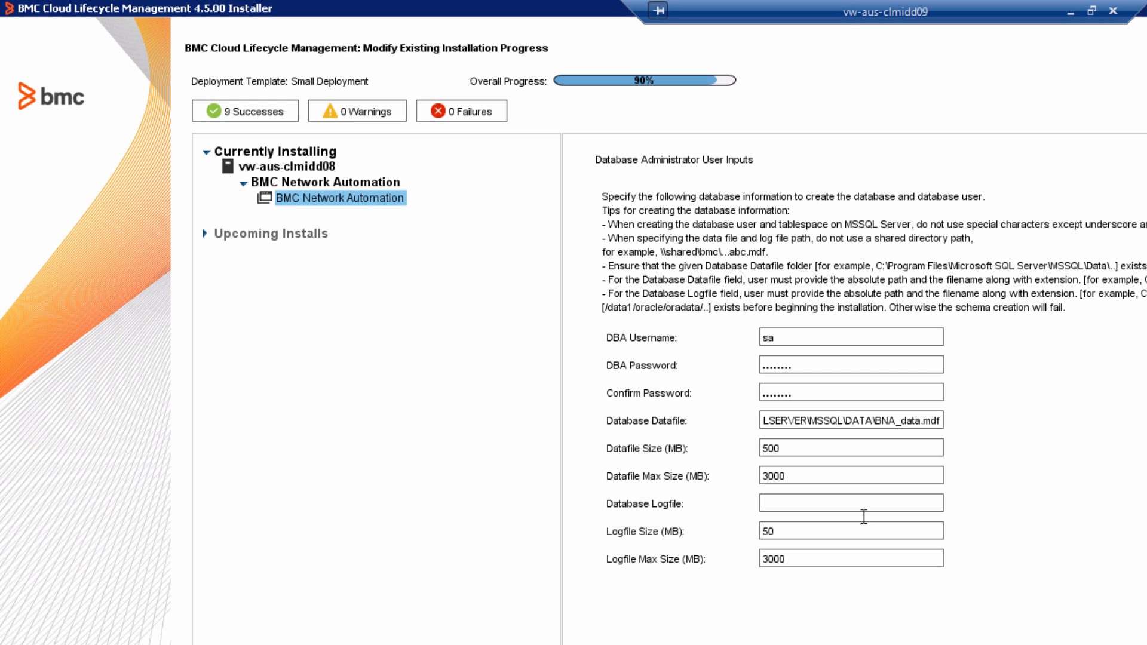
# - Set the database logfile to the same SQL Server DATA folder path ending in BNA_log.ldf
pyautogui.click(809, 503)
pyautogui.hotkey('ctrl', 'v')
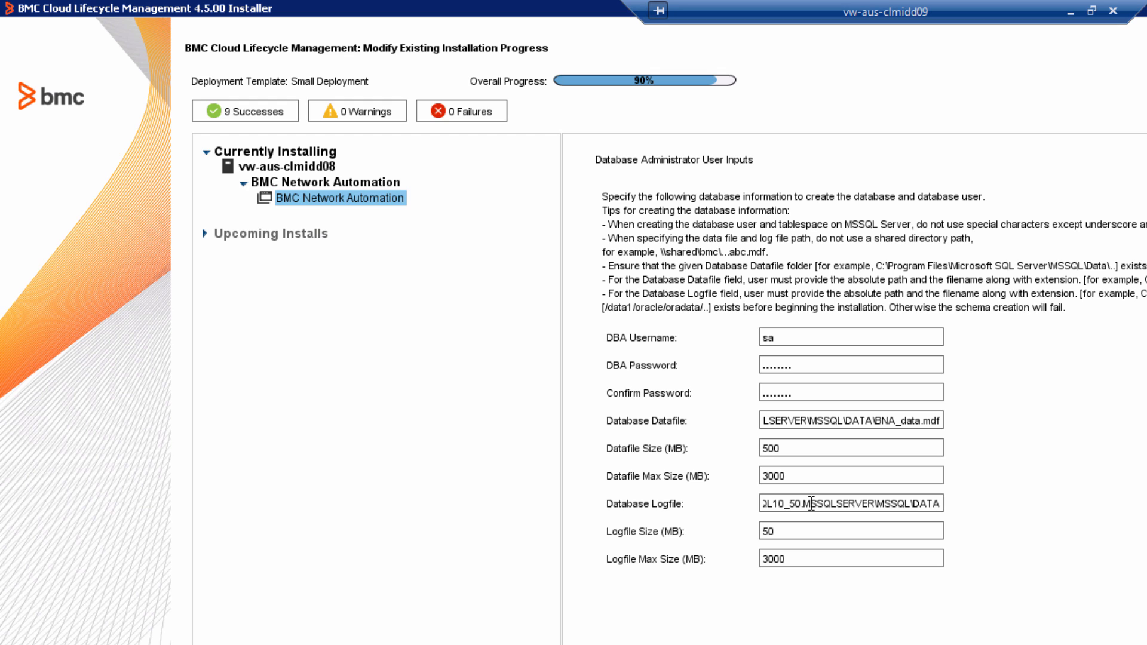
pyautogui.write('\\')
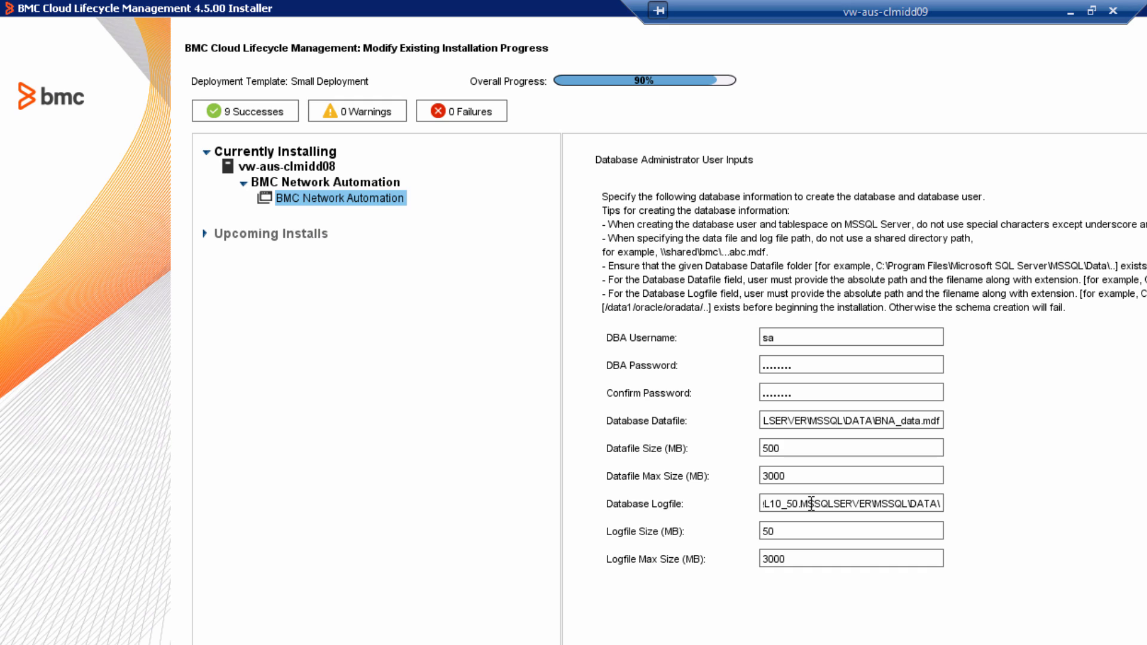
pyautogui.write('BNA_')
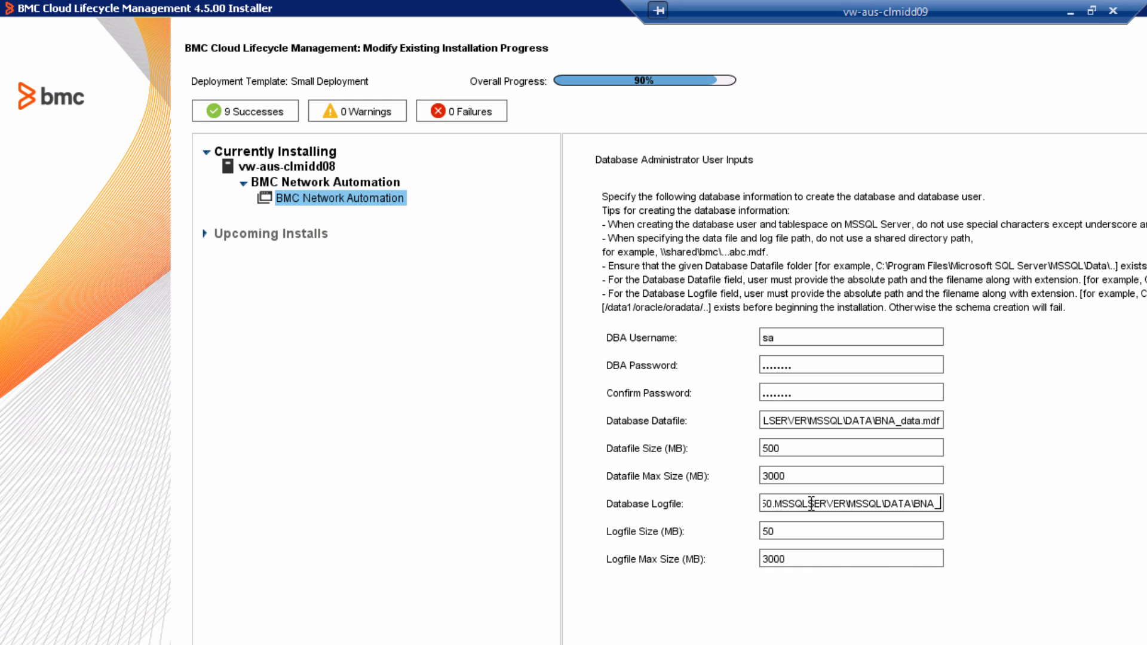
pyautogui.write('logfi')
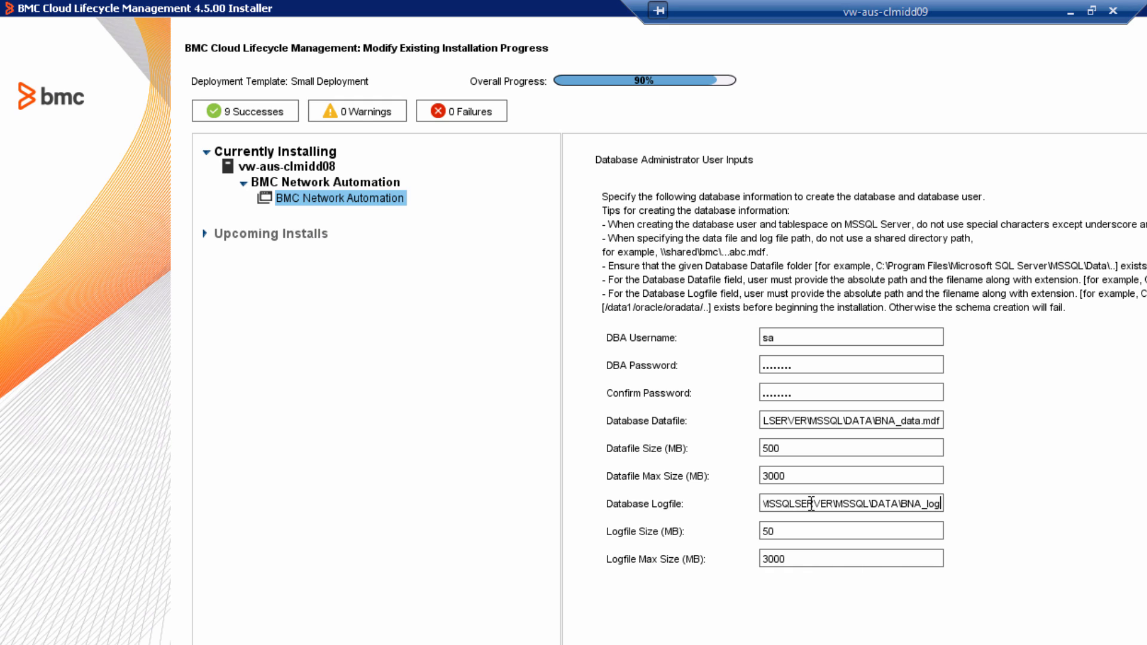
pyautogui.press('BackSpace')
pyautogui.press('BackSpace')
pyautogui.write('.')
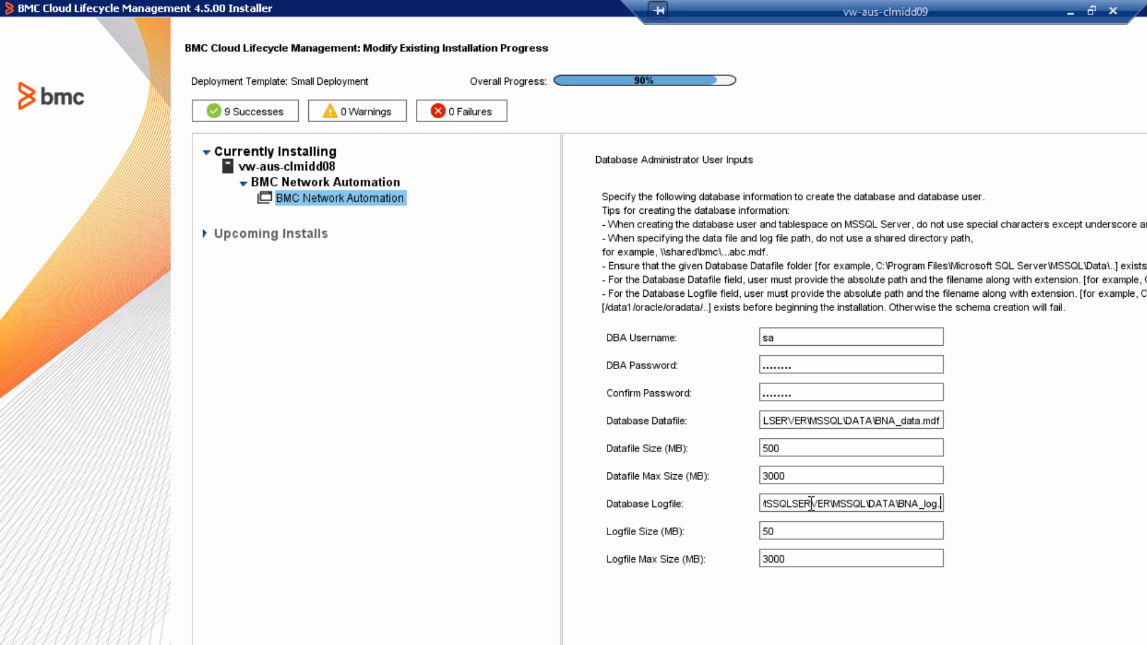
pyautogui.write('ldf')
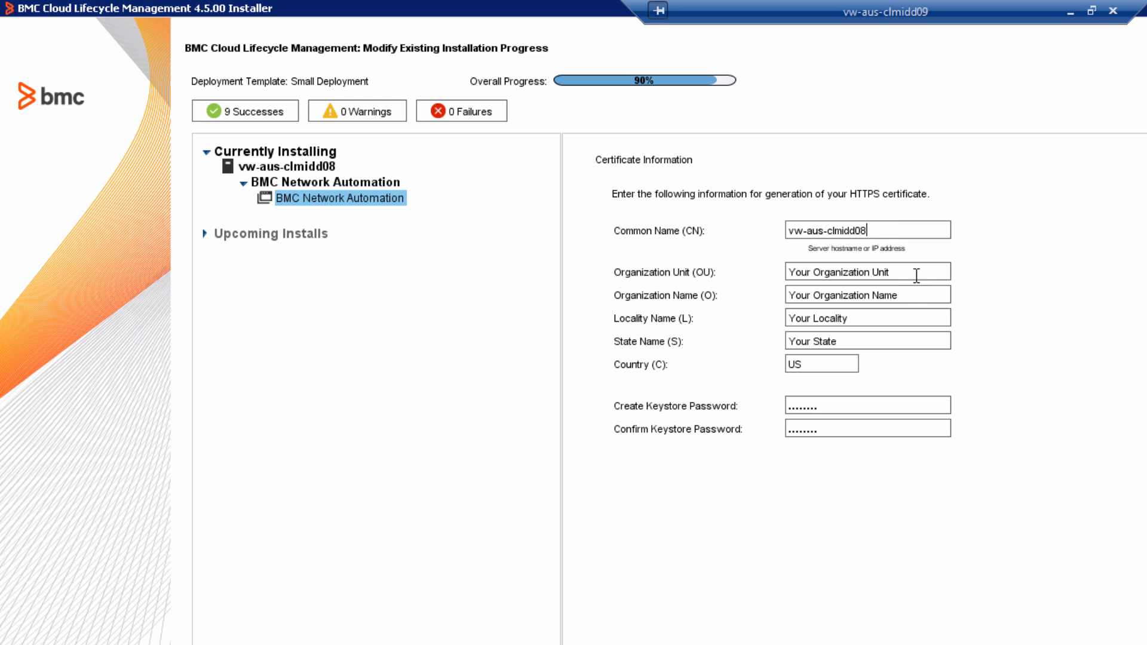
# - Set the certificate's organization unit to IDD and organization name to BMC Software
pyautogui.moveTo(911, 272); pyautogui.dragTo(738, 268)
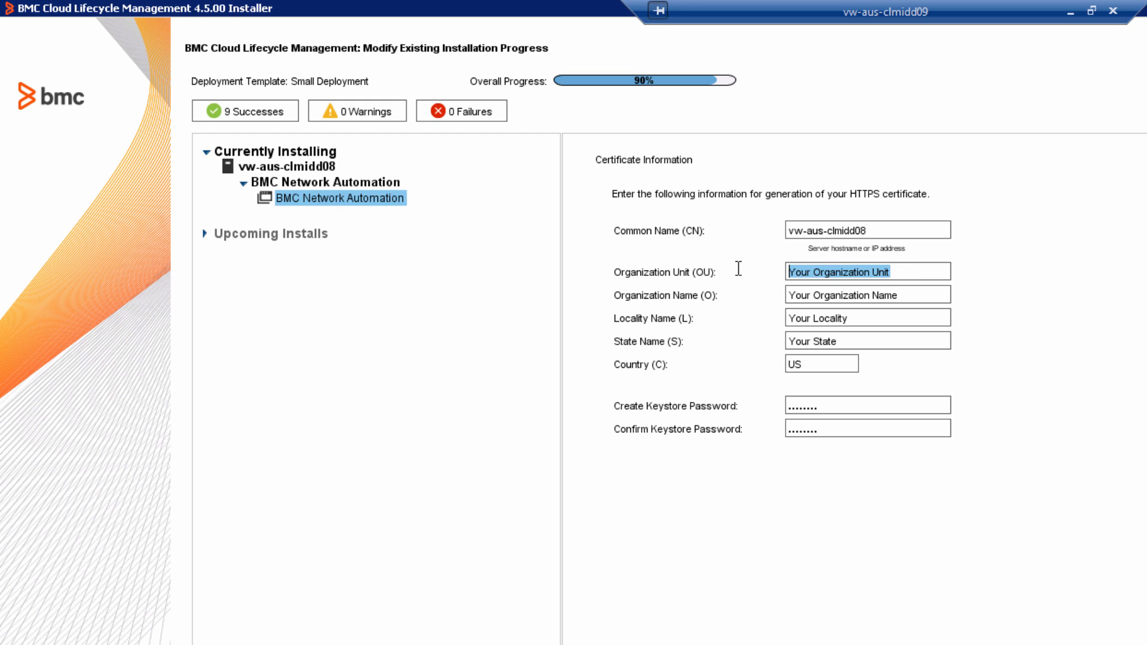
pyautogui.write('IDD')
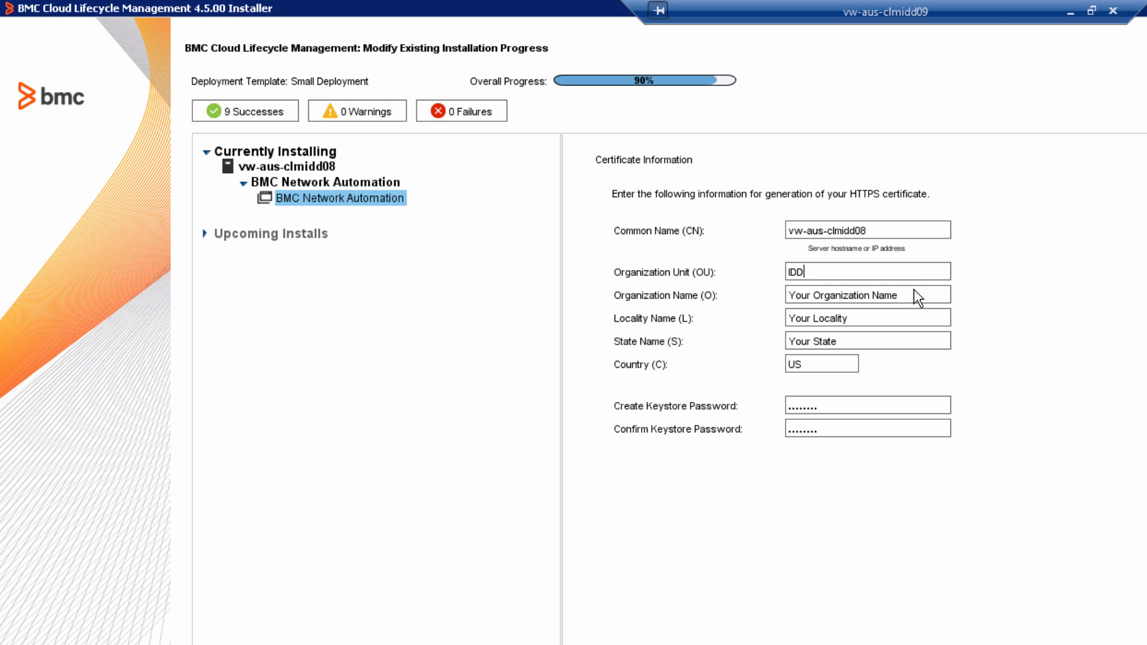
pyautogui.moveTo(911, 294); pyautogui.dragTo(736, 291)
pyautogui.write('BMC Software')
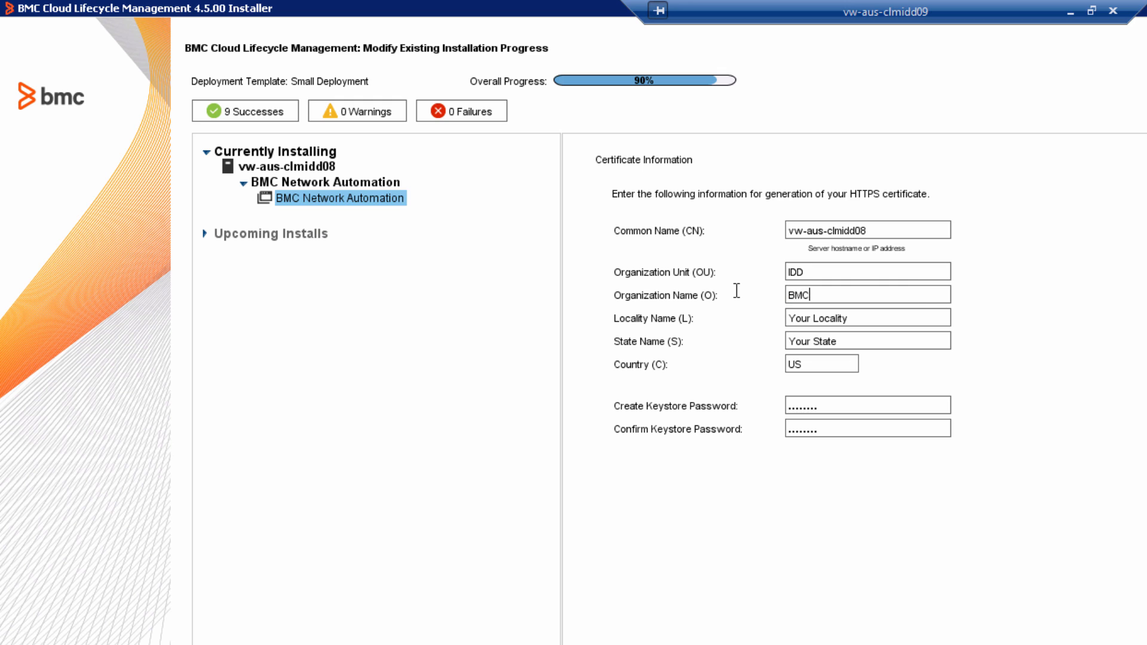
pyautogui.press('Tab')
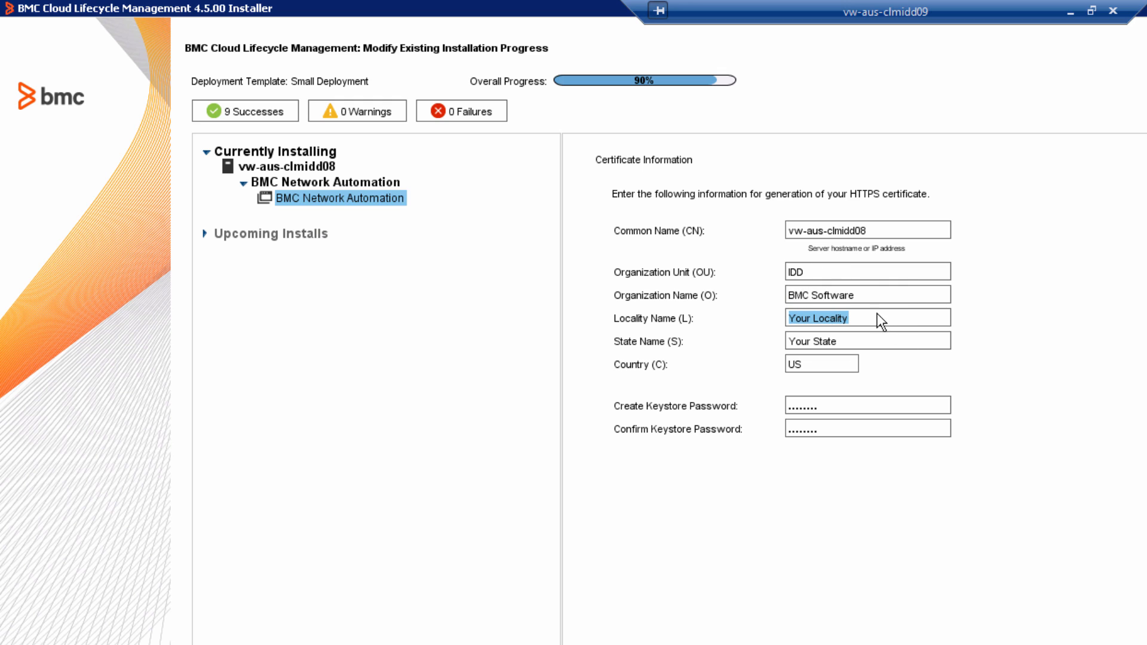
# - Set the certificate's locality to San Jose and state to California
pyautogui.moveTo(877, 313); pyautogui.dragTo(732, 300)
pyautogui.write('S')
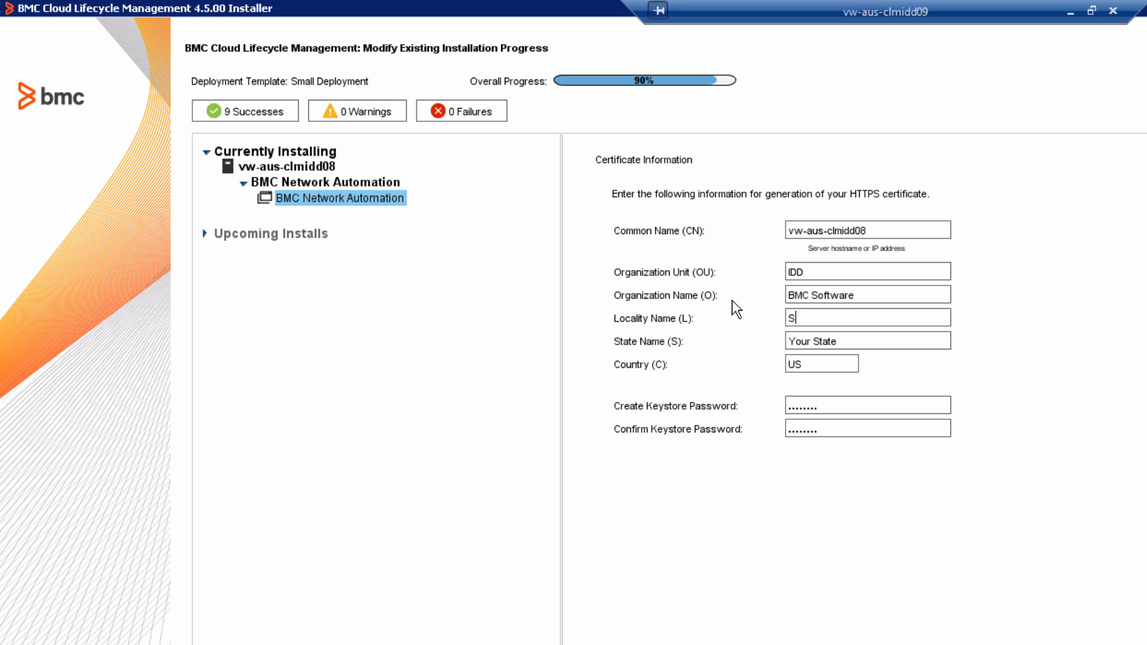
pyautogui.write('an Jose')
pyautogui.moveTo(844, 341); pyautogui.dragTo(754, 337)
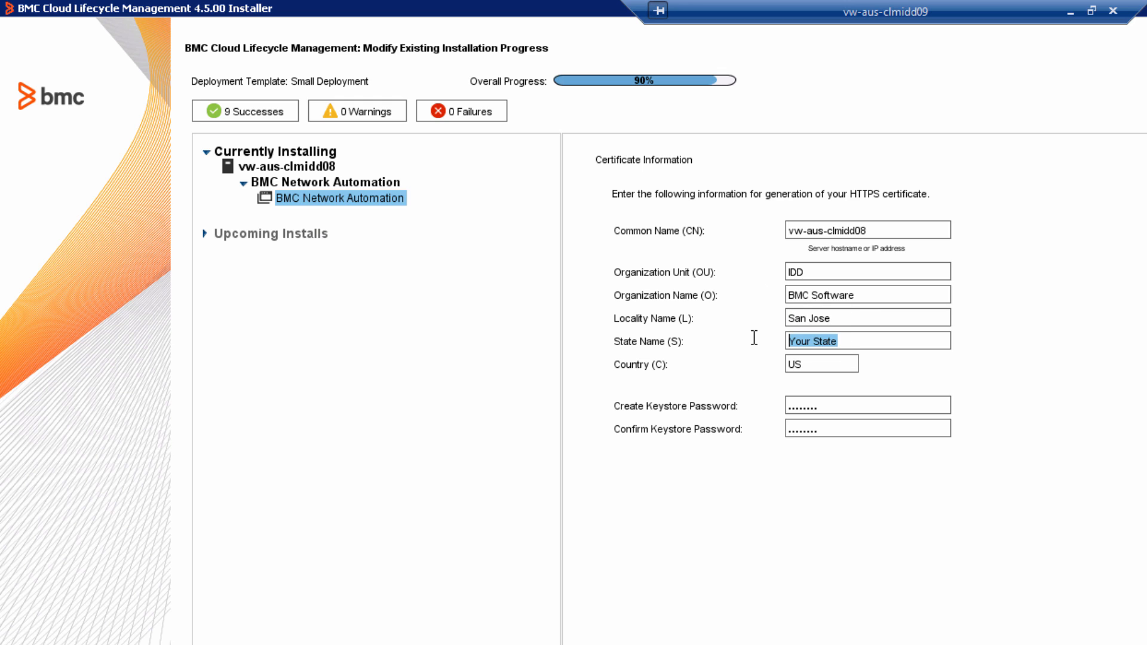
pyautogui.write('California')
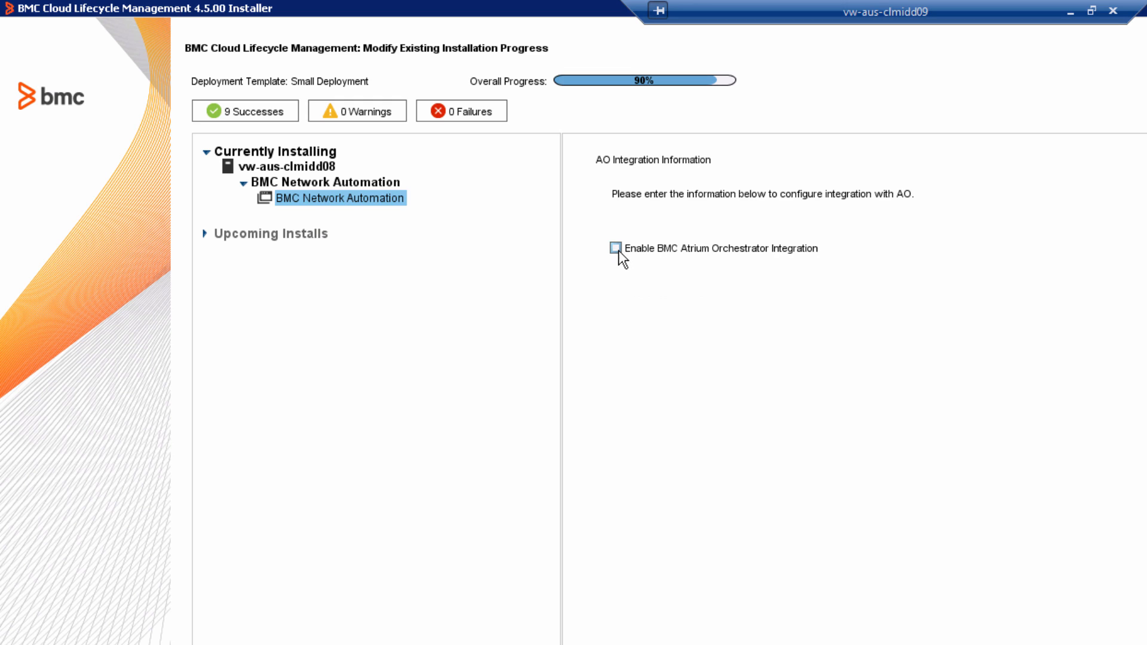
# - Enable BMC Atrium Orchestrator integration and enter the AO admin password
pyautogui.click(615, 248)
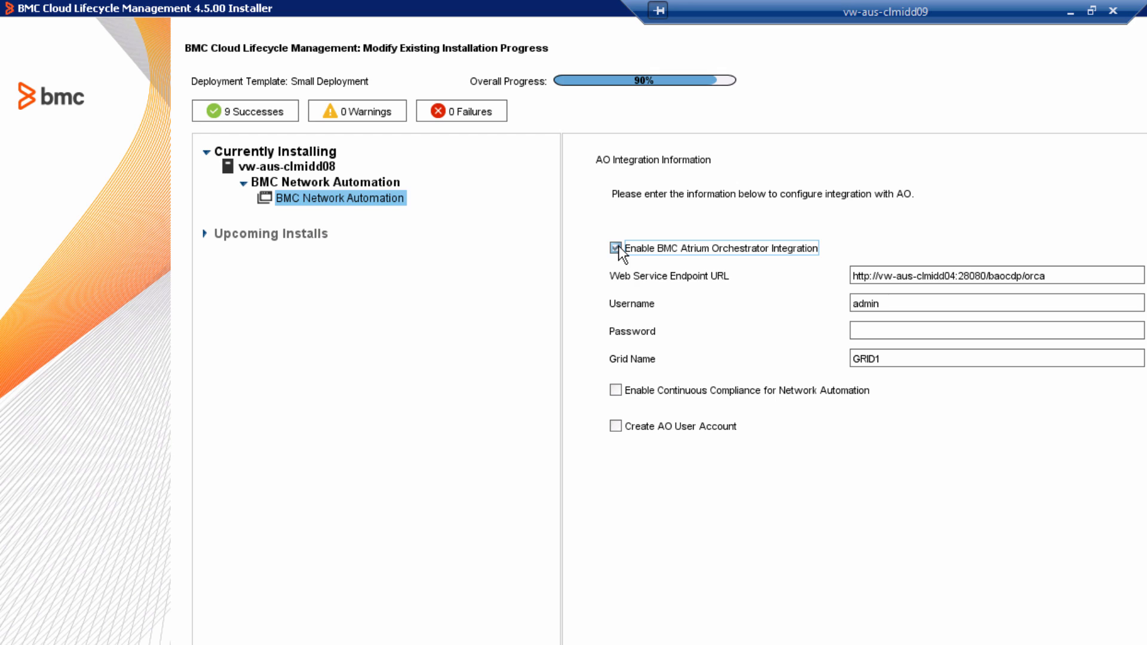
pyautogui.click(922, 326)
pyautogui.write('ad')
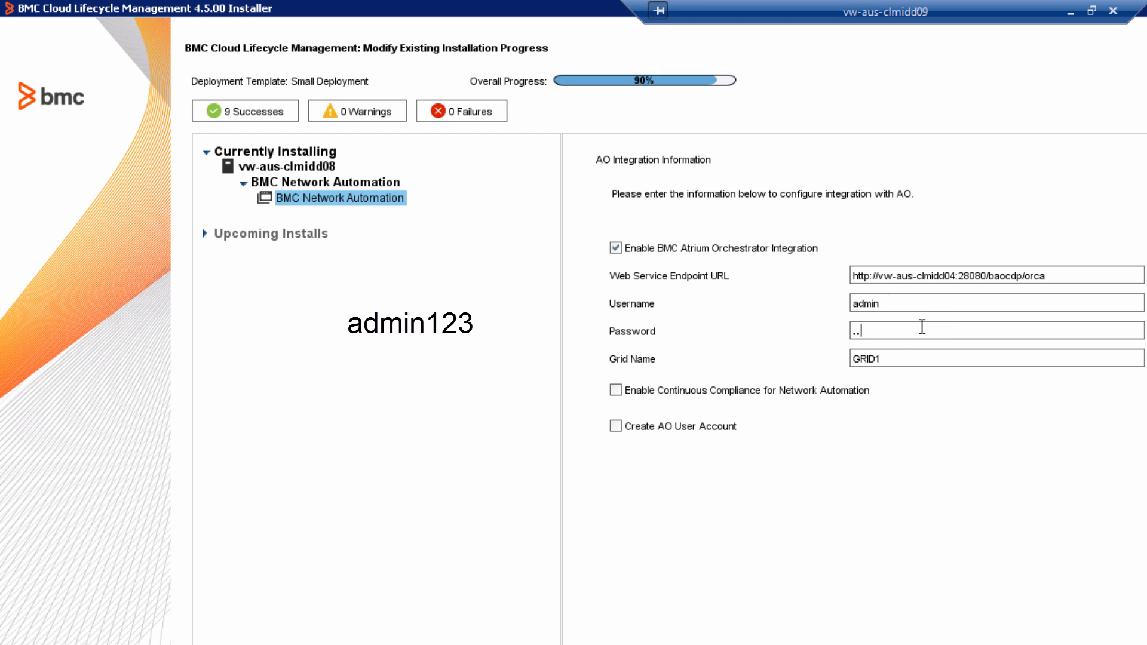
pyautogui.write('min123')
# - Enable continuous compliance for Network Automation with bna_compliance as the Remedy username for policy jobs
pyautogui.click(615, 391)
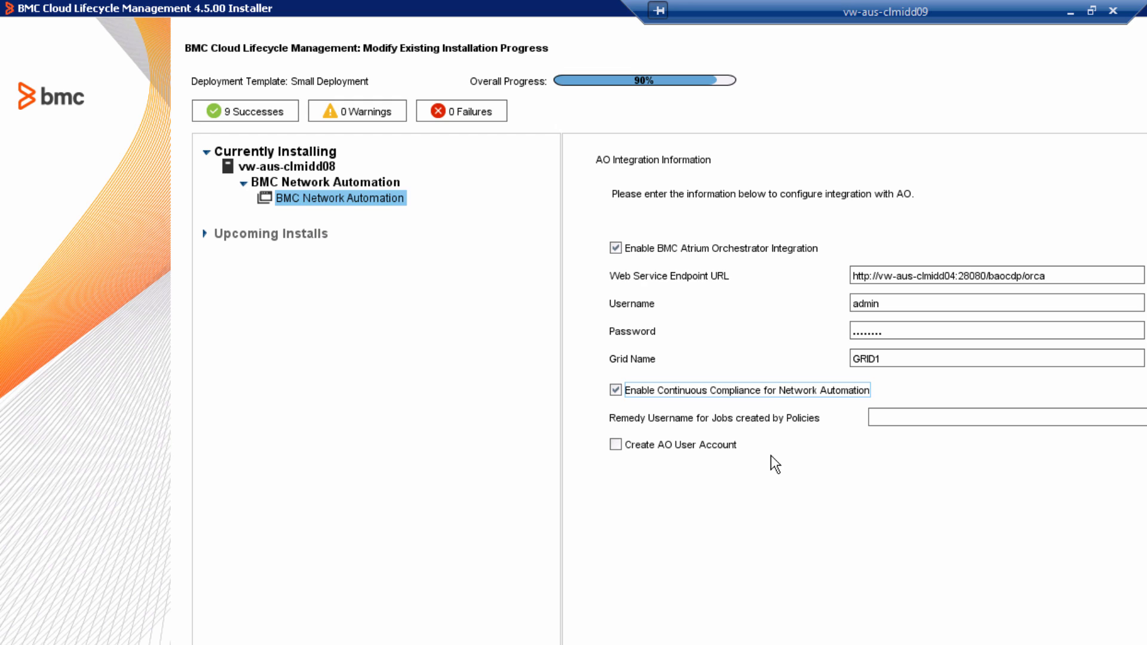
pyautogui.click(916, 417)
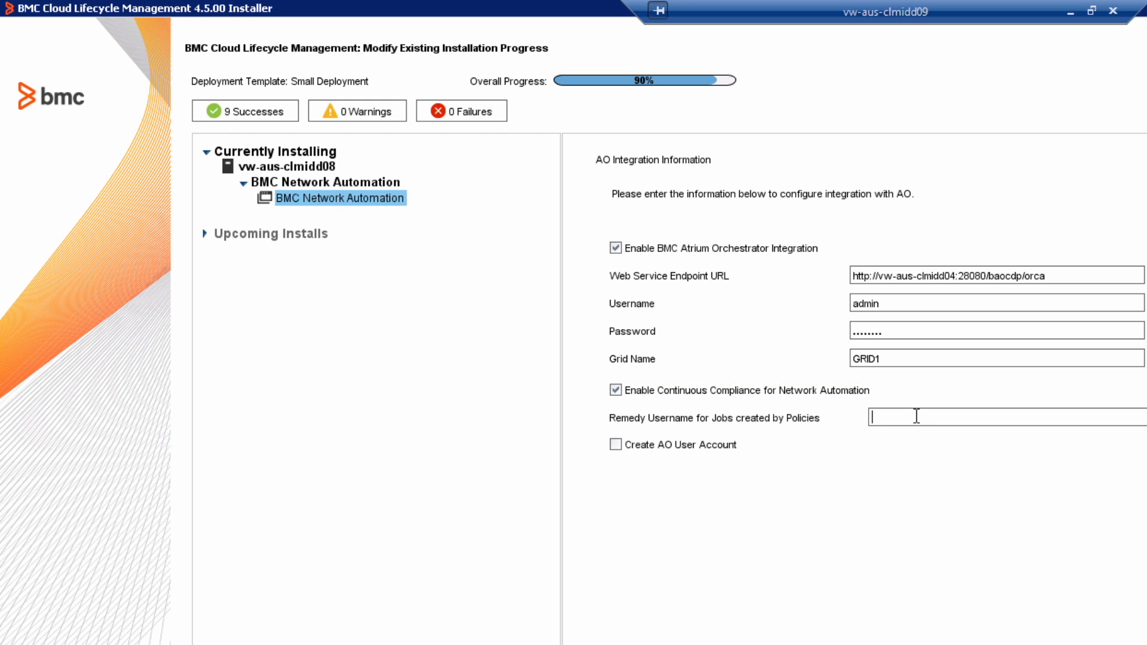
pyautogui.write('AO')
pyautogui.press('BackSpace')
pyautogui.press('BackSpace')
pyautogui.write('bna_compliance')
# - Enable creating the AO user account, enter and confirm its password, and continue
pyautogui.click(681, 447)
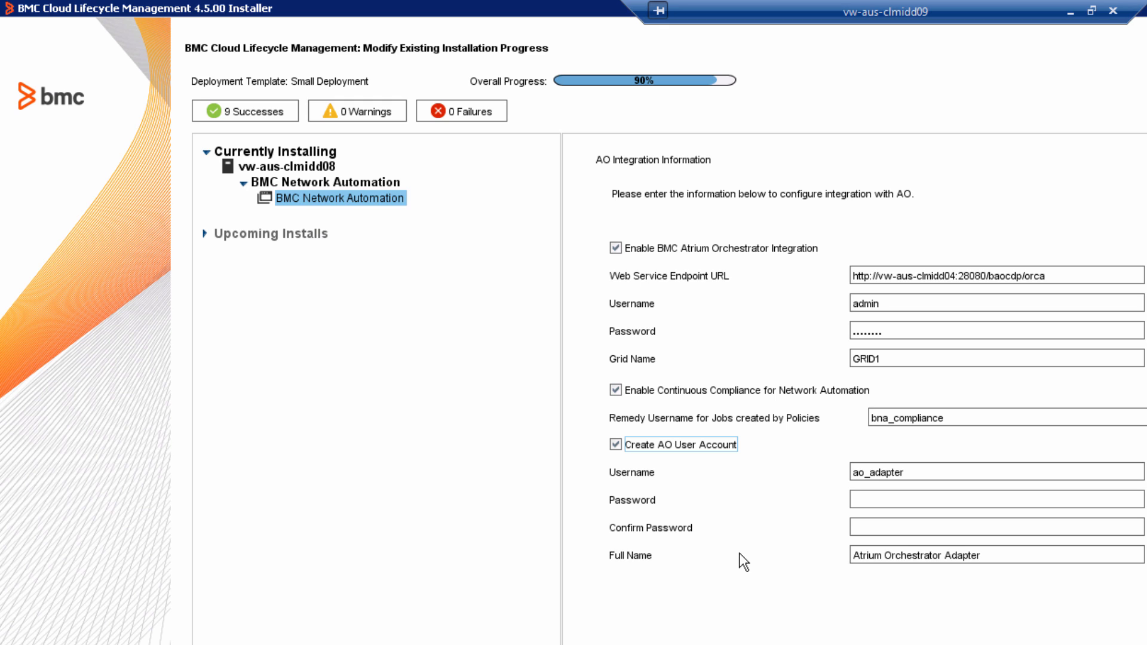
pyautogui.click(924, 491)
pyautogui.write('********')
pyautogui.press('Tab')
pyautogui.write('********')
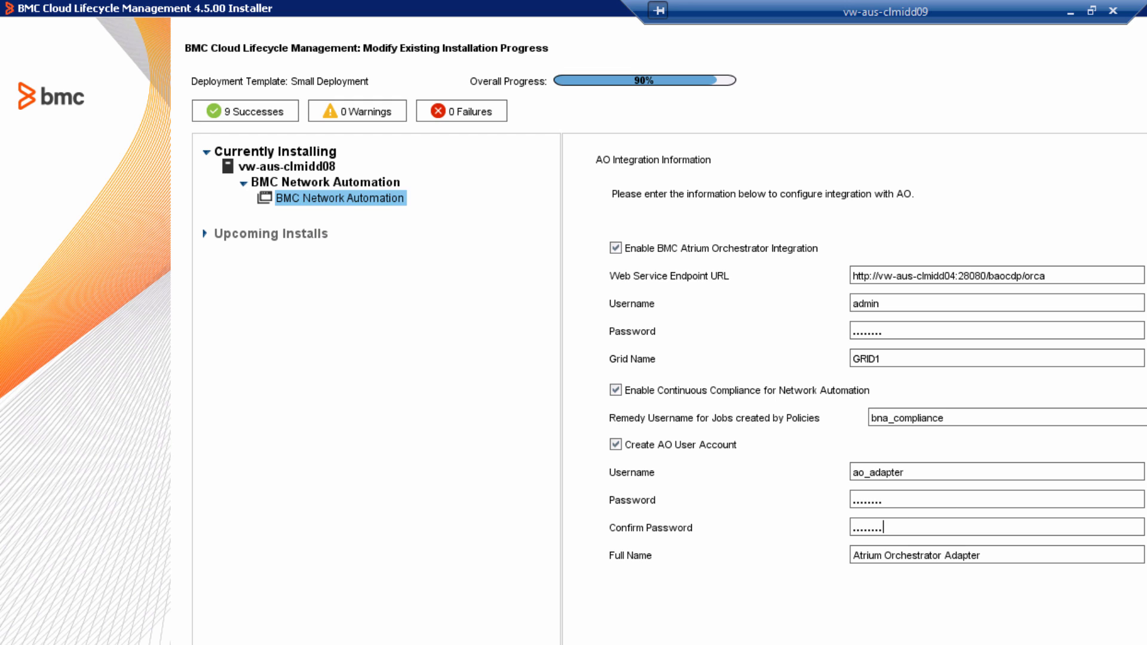
pyautogui.press('Return')
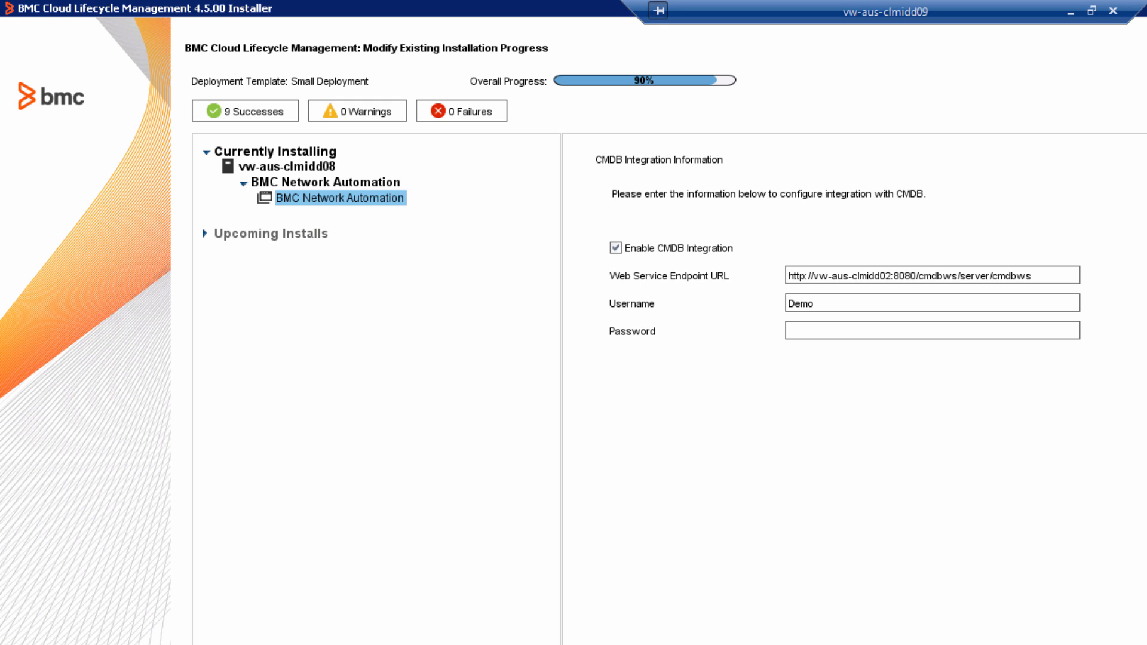
# - Accept the CMDB integration settings, enable creating the CSM user account, and enter its password
pyautogui.press('Return')
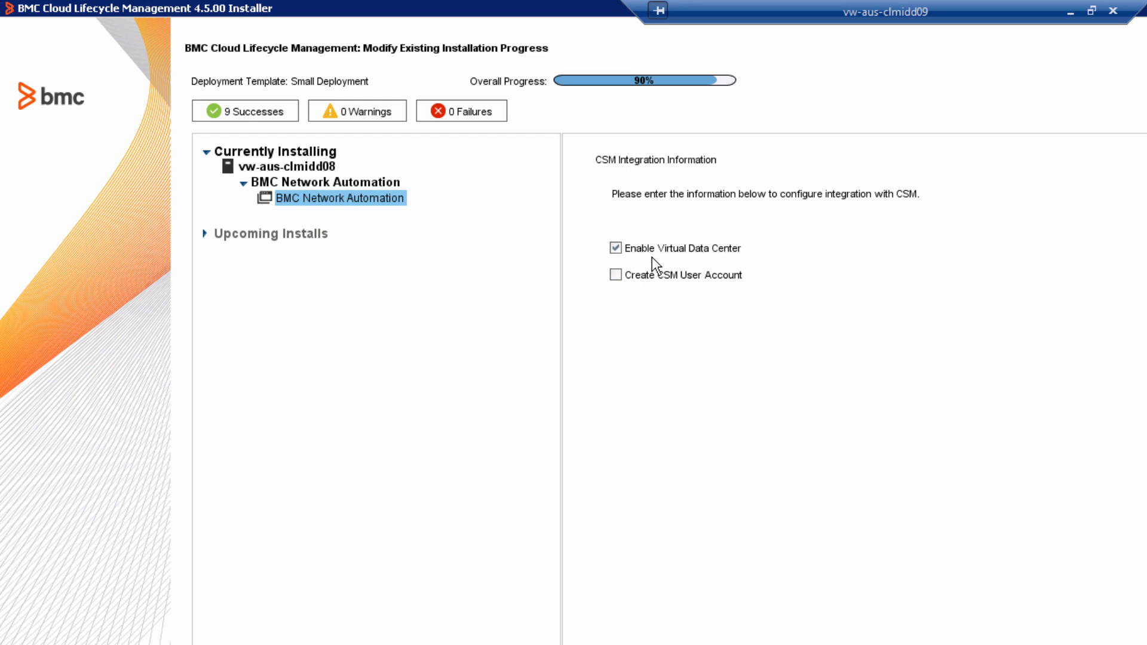
pyautogui.click(616, 275)
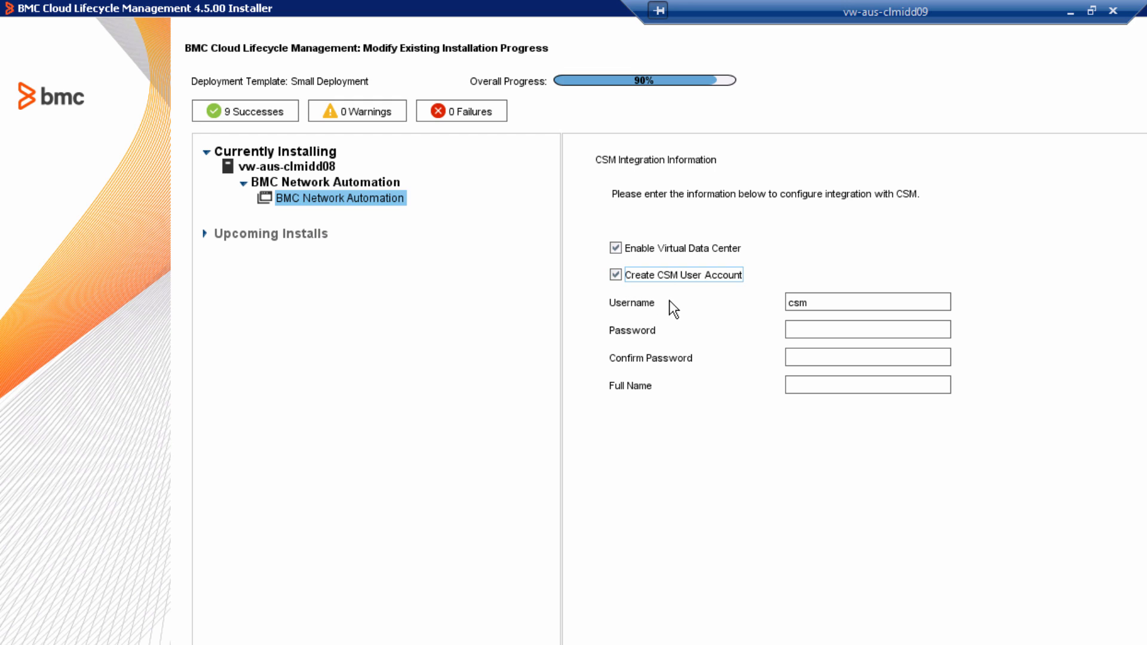
pyautogui.click(827, 329)
pyautogui.write('........')
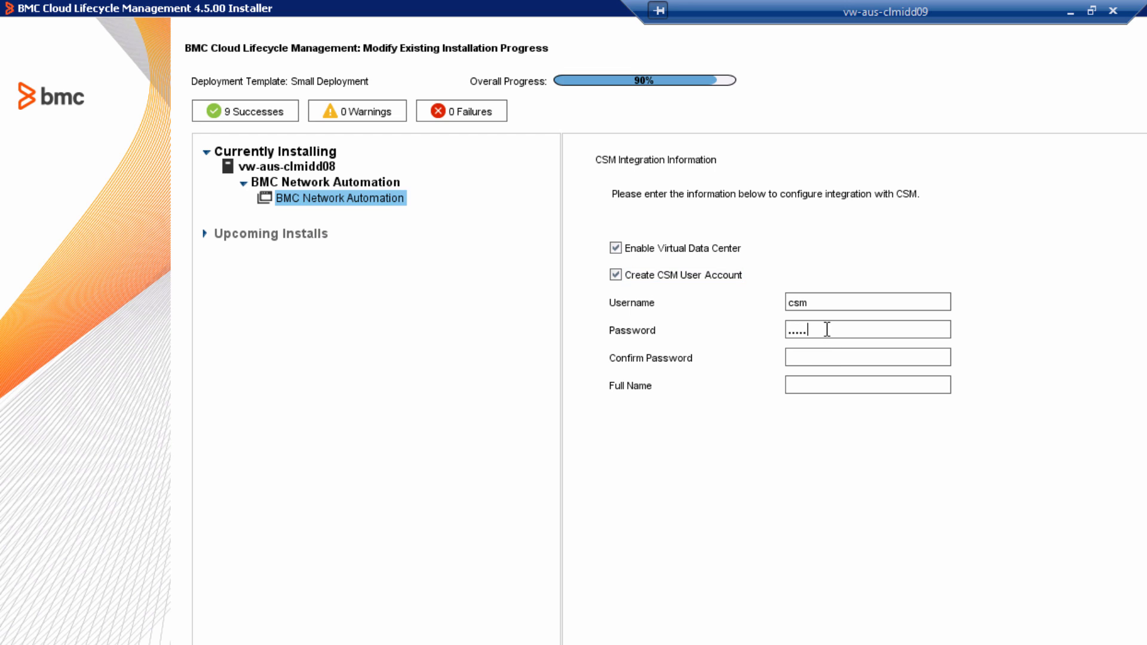
# - Confirm the CSM user password and set the CSM full name to csm
pyautogui.click(856, 356)
pyautogui.write('........csm')
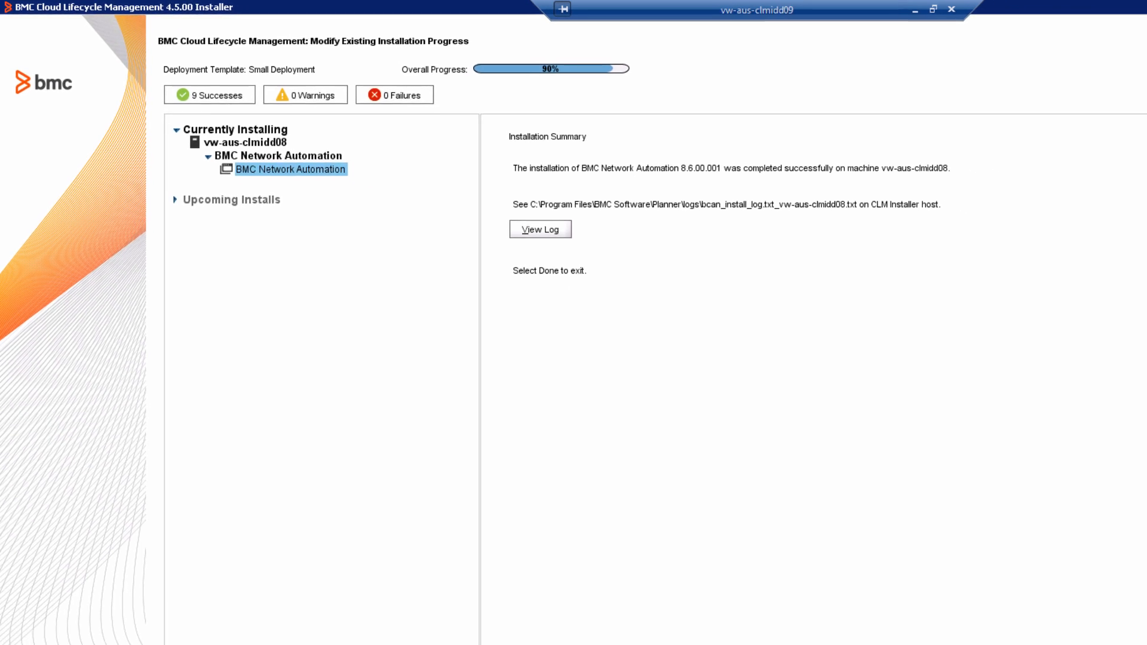
# - Open and close the list of successful installations
pyautogui.click(248, 111)
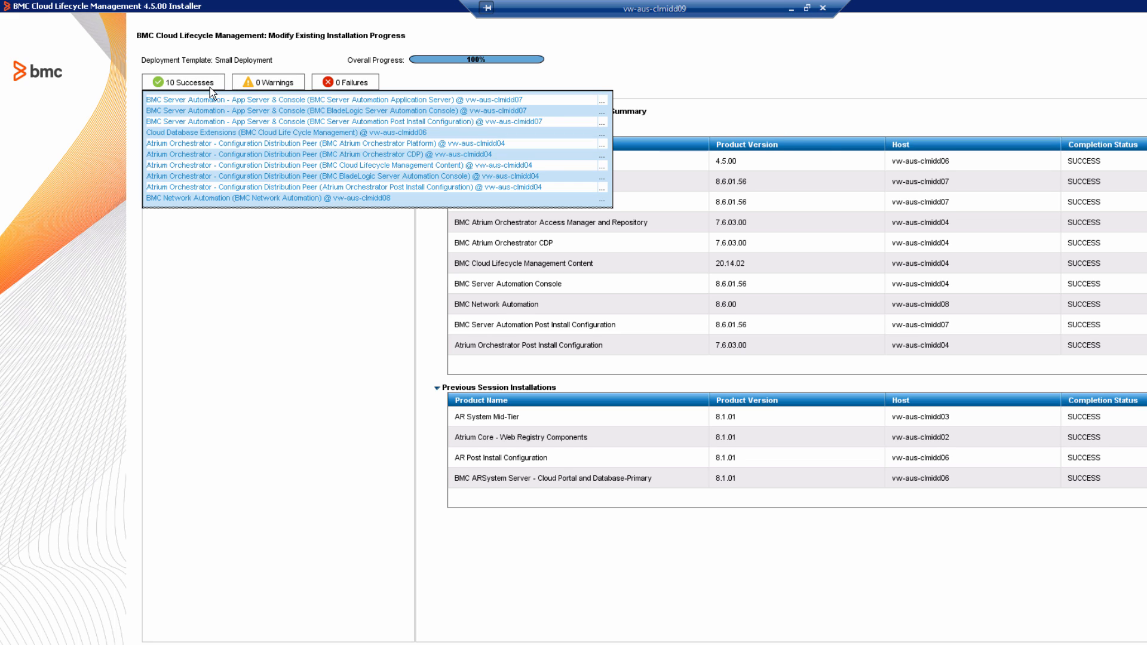
pyautogui.click(207, 88)
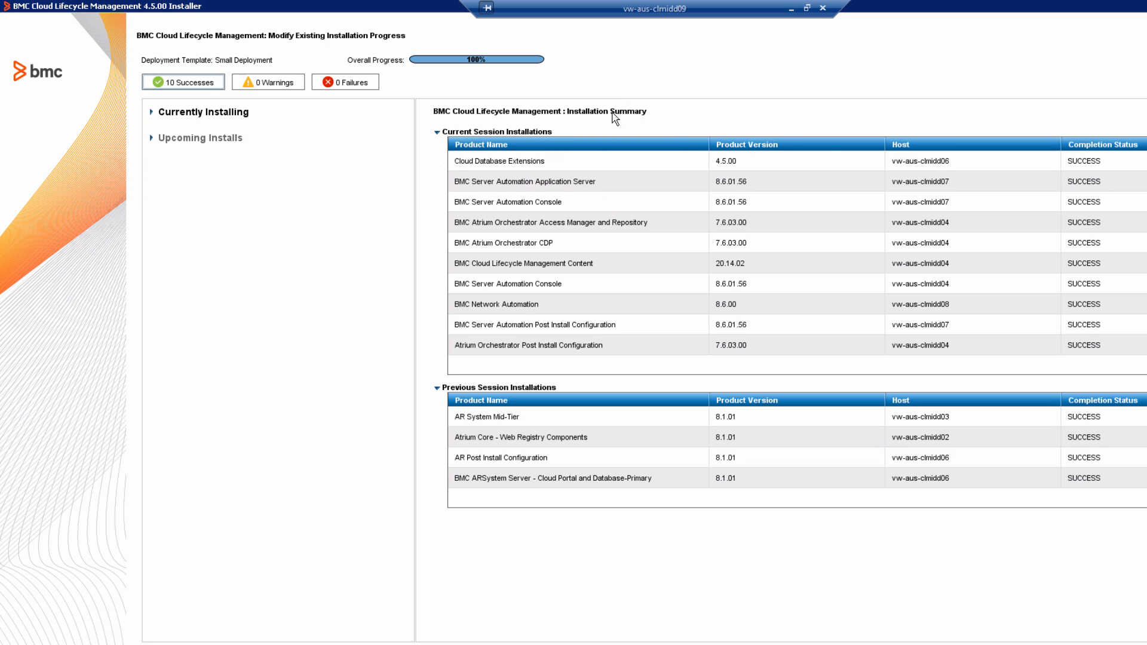